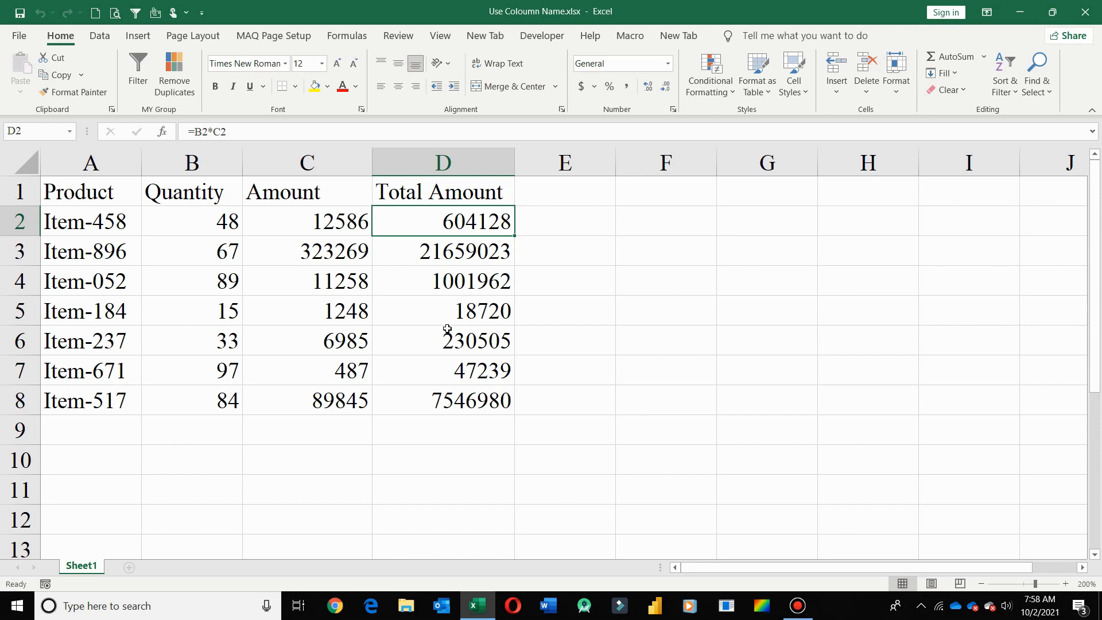
Step: Enter the test formula =B2*C2 in K2, giving 604128, and check it
left_click(1082, 567)
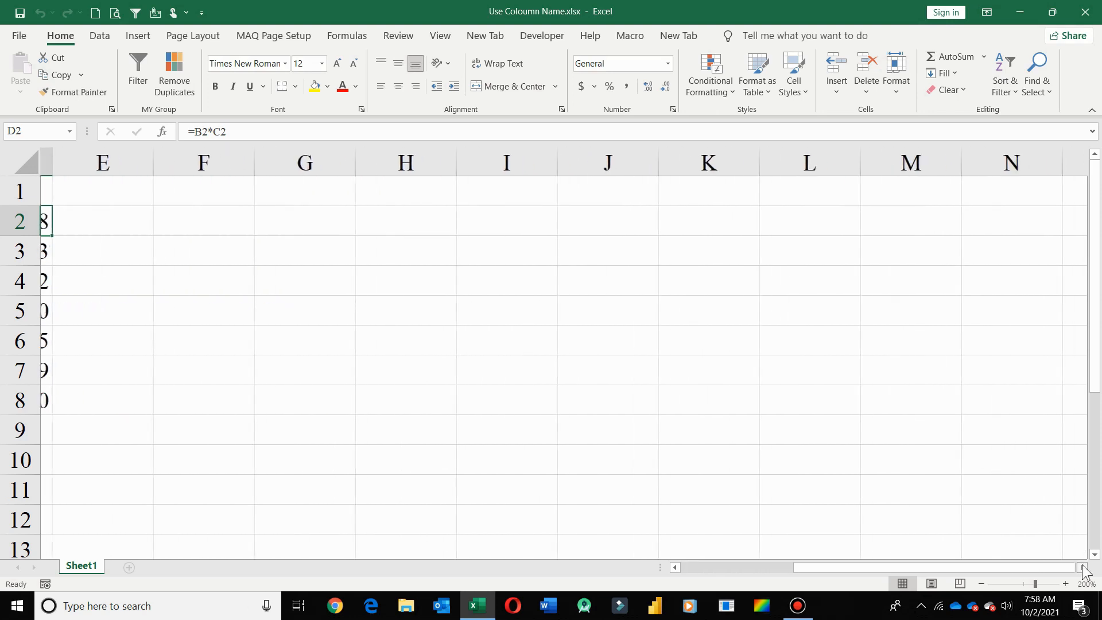
left_click(1082, 567)
double_click(587, 225)
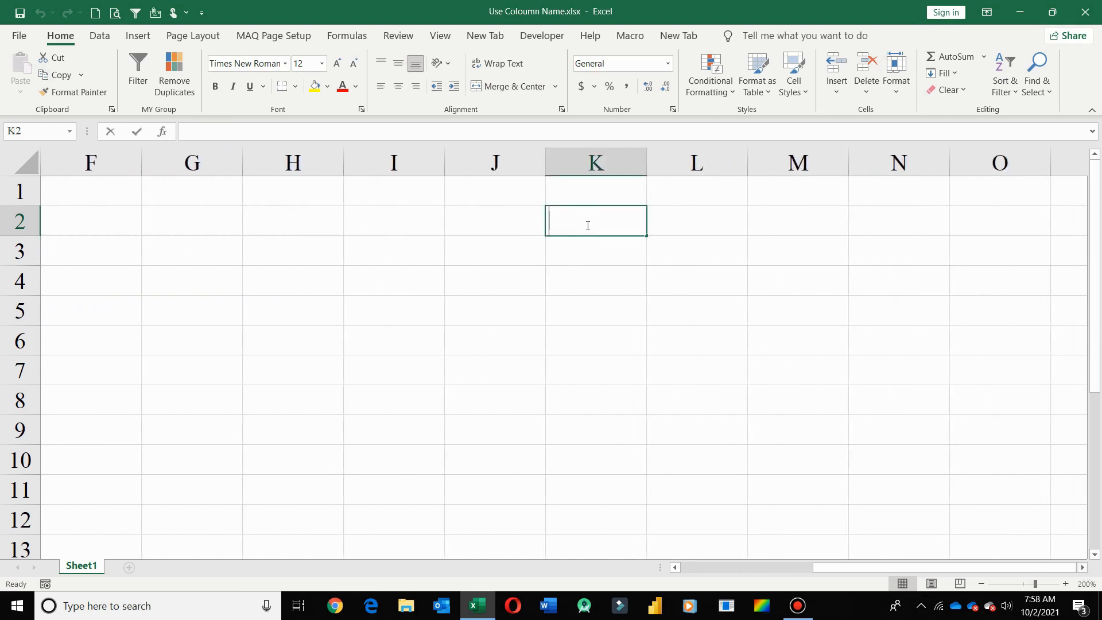
type("=b2*")
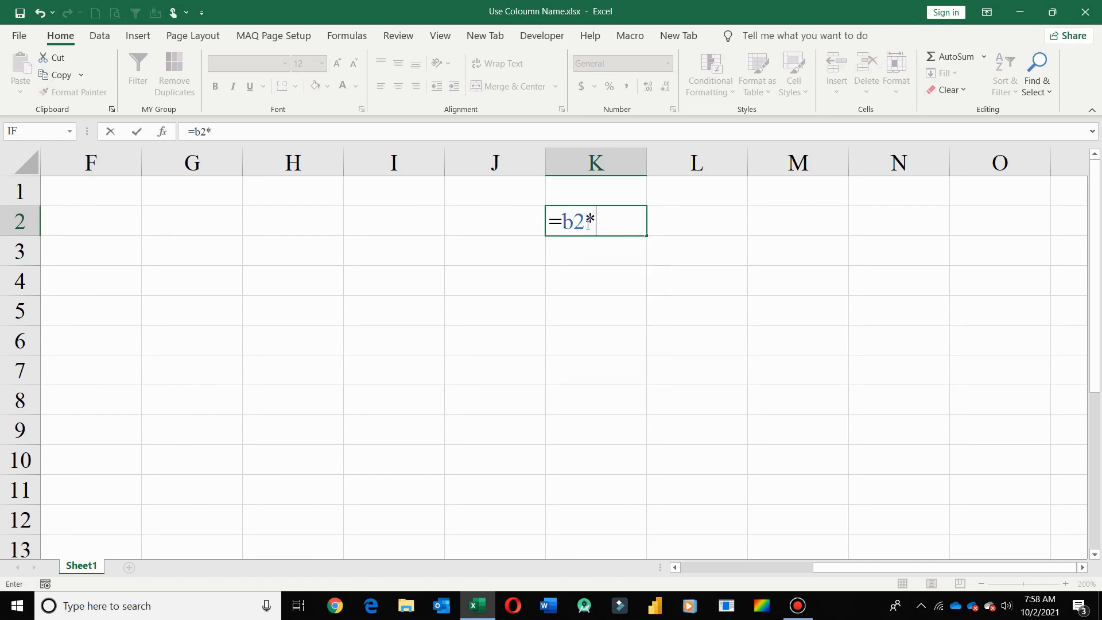
type("c")
key("Return")
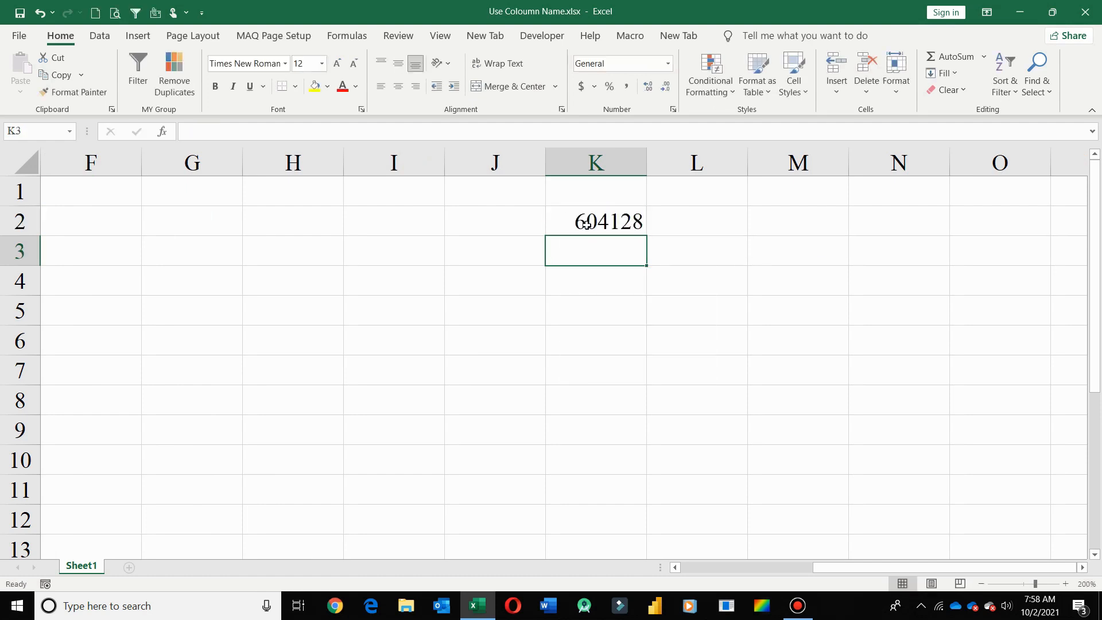
left_click(585, 225)
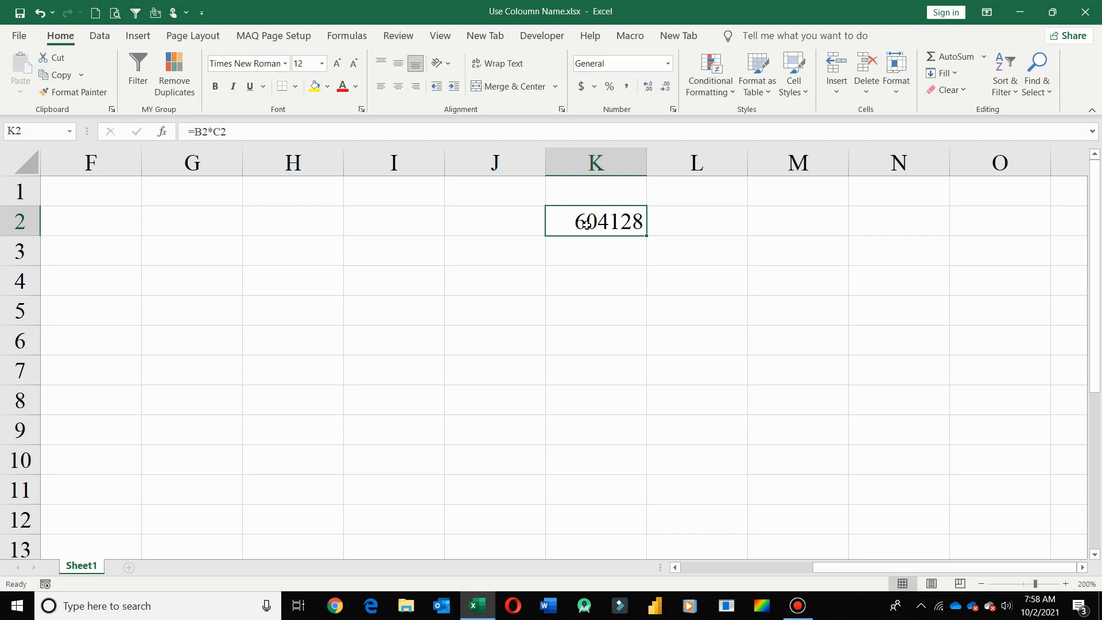
Step: Scroll the sheet back and select the whole of column K
left_click_drag(855, 569, 727, 555)
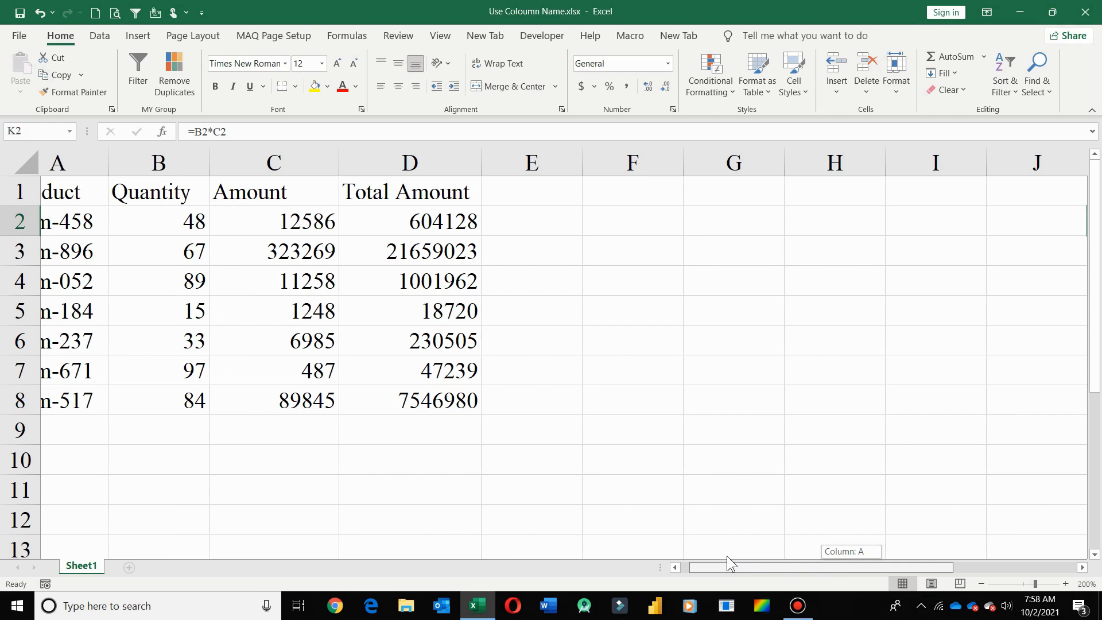
left_click_drag(727, 556, 821, 586)
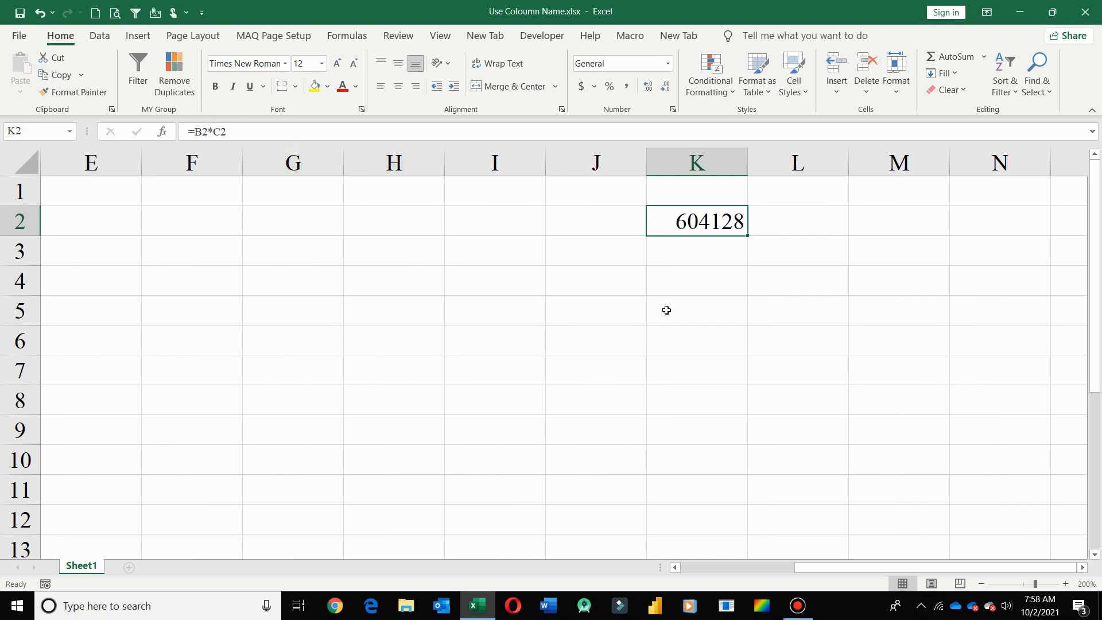
left_click(688, 155)
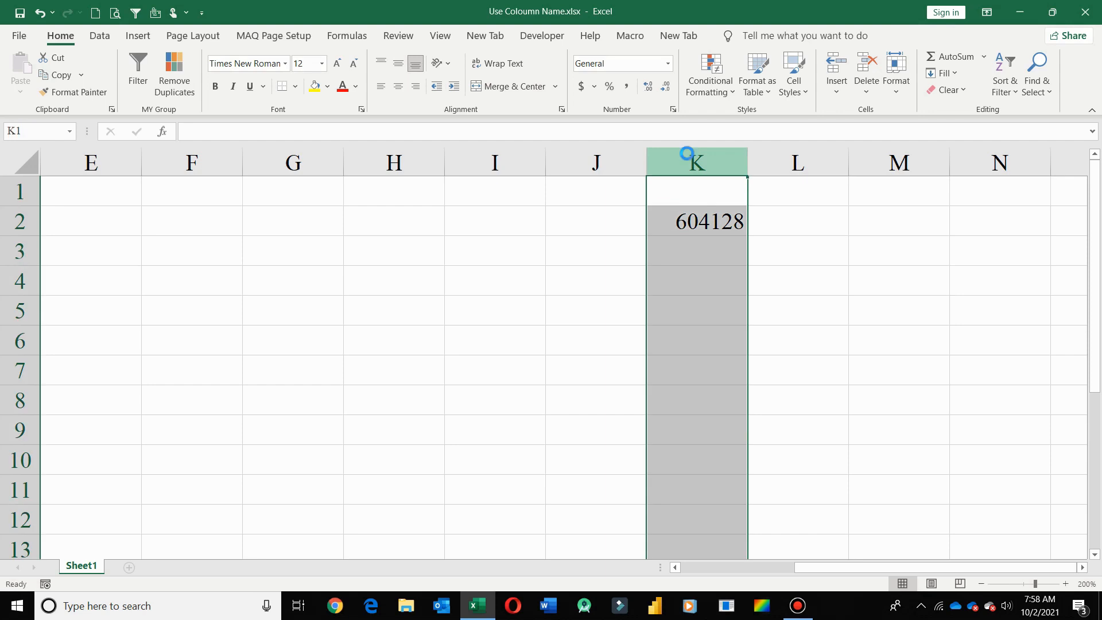
Step: Delete the test result from column K
key("Delete")
left_click(521, 308)
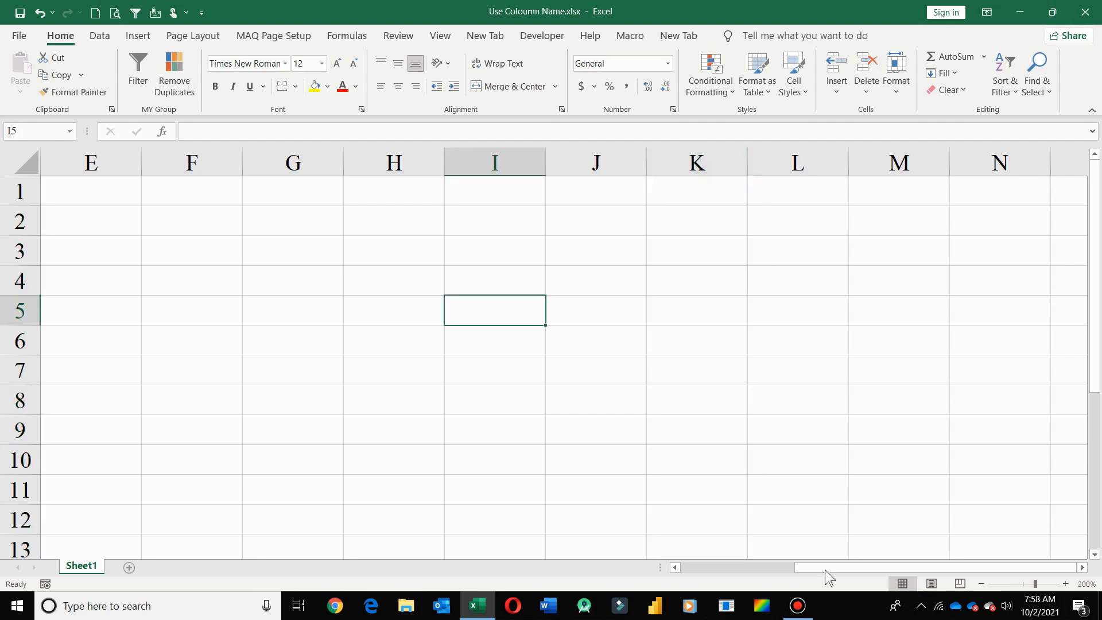
left_click_drag(824, 569, 712, 559)
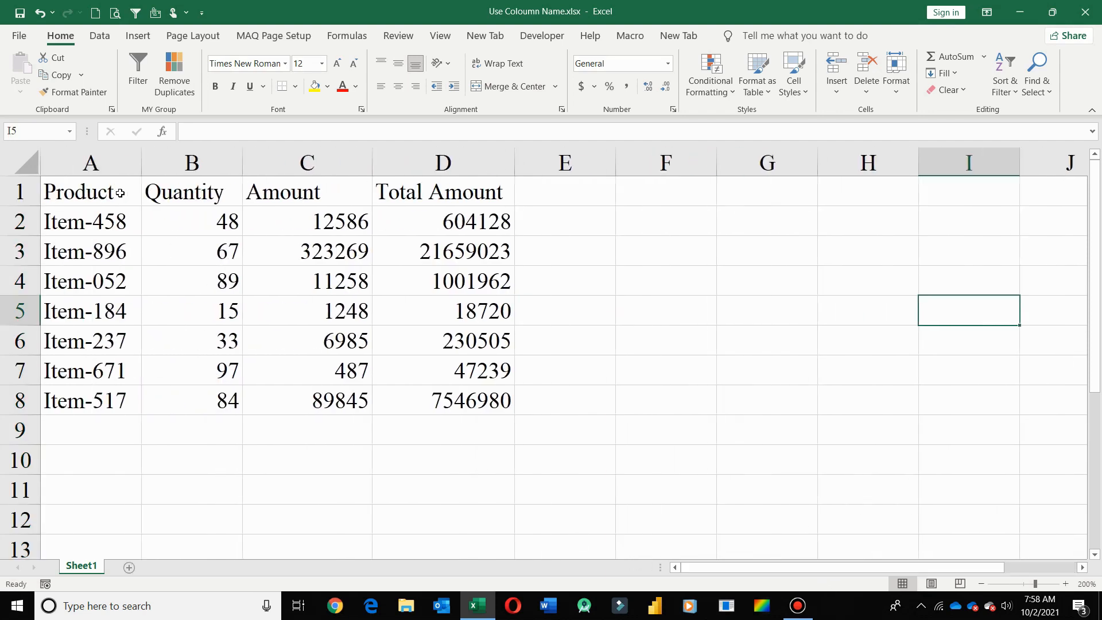
Step: Format A1:D8 as a table with headers in an orange table style
left_click_drag(120, 194, 502, 401)
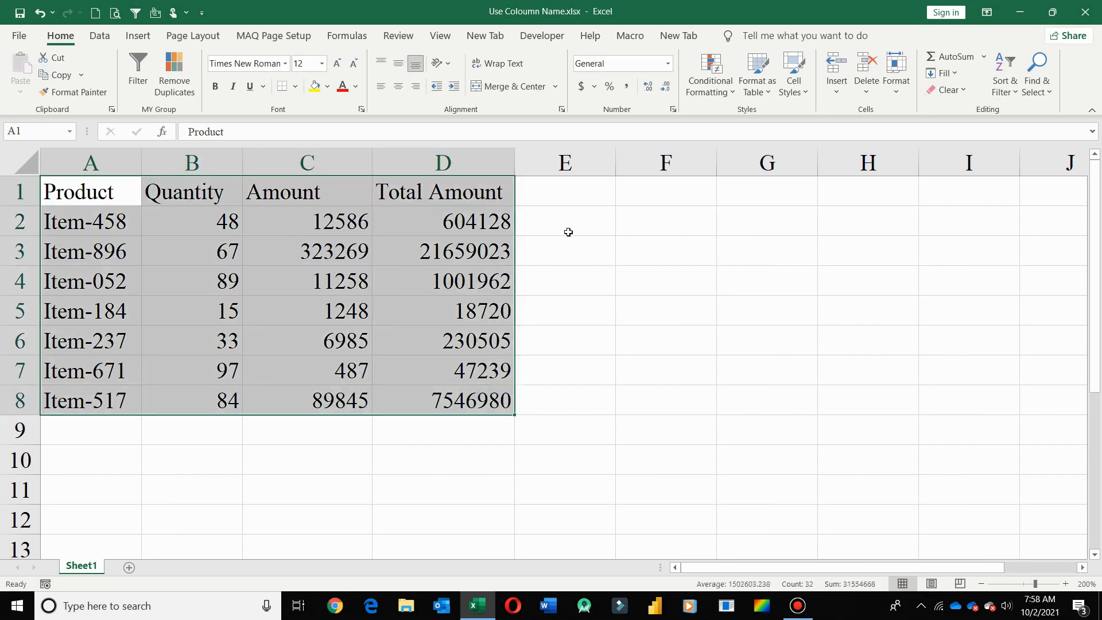
left_click(753, 87)
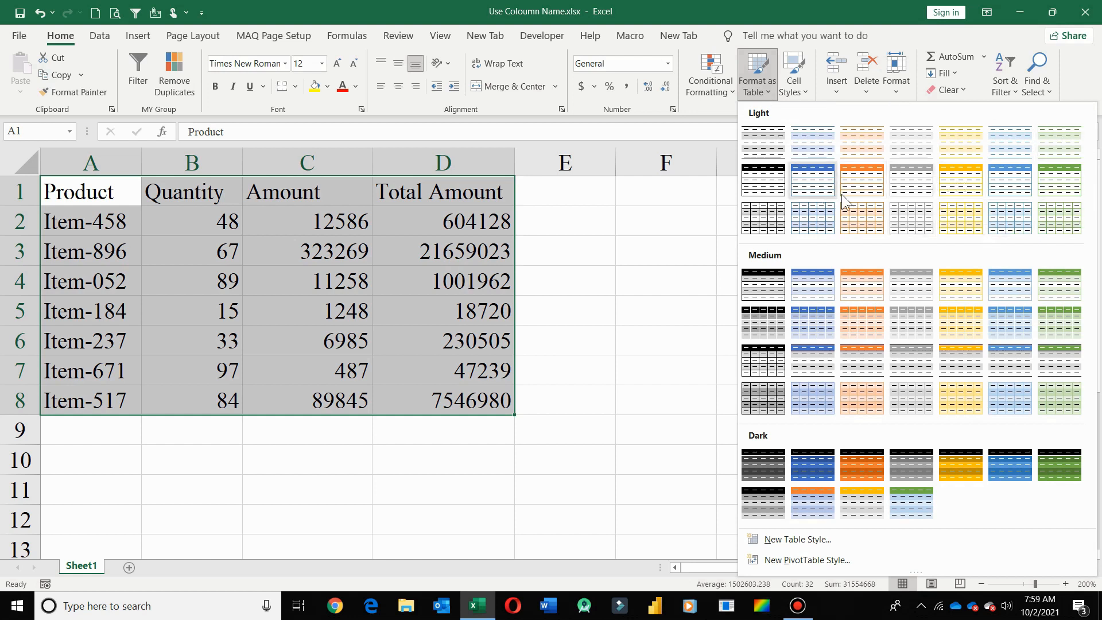
left_click(962, 183)
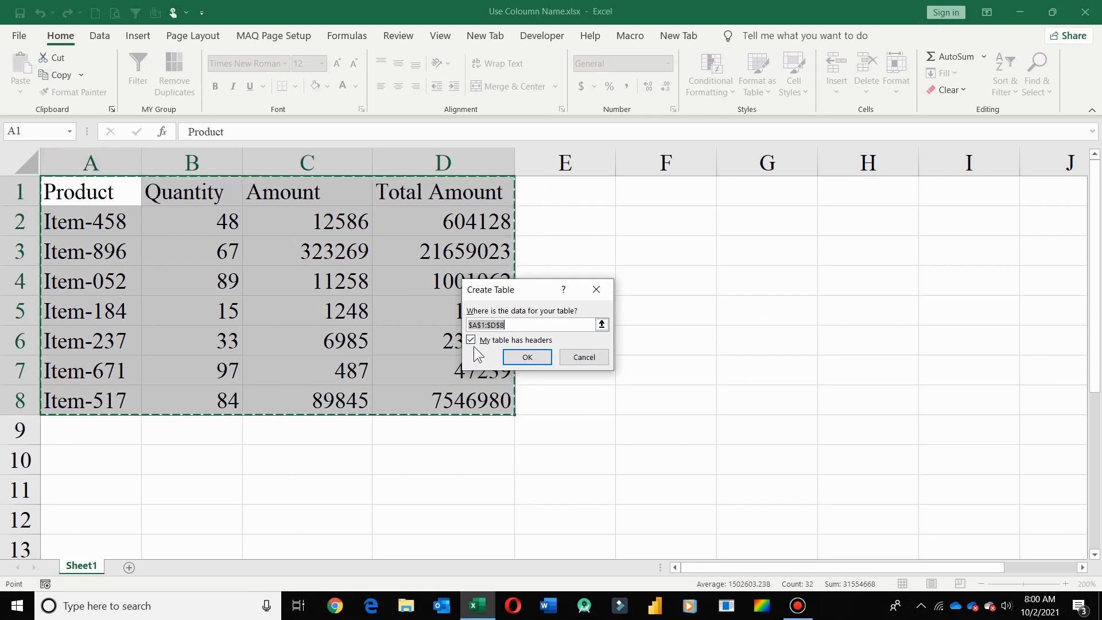
left_click(526, 360)
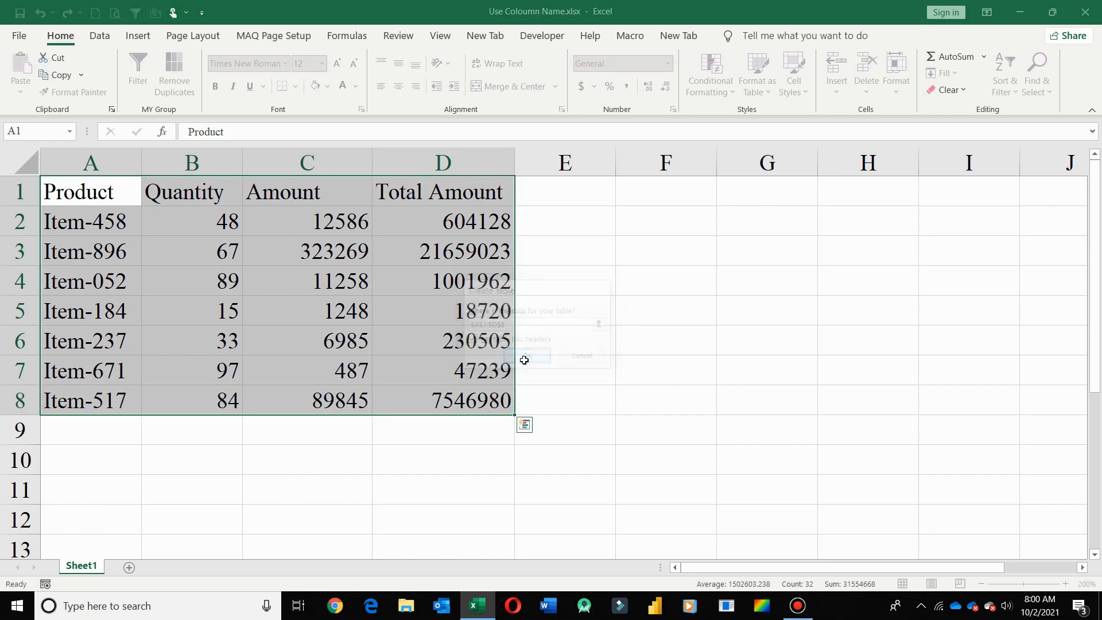
left_click(604, 334)
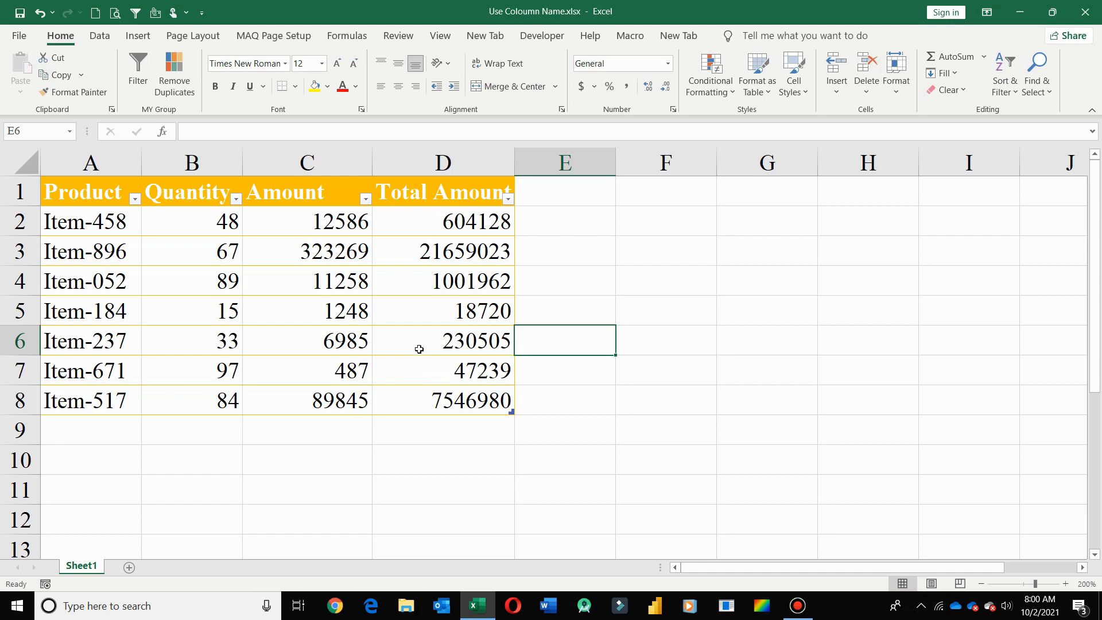
left_click(441, 313)
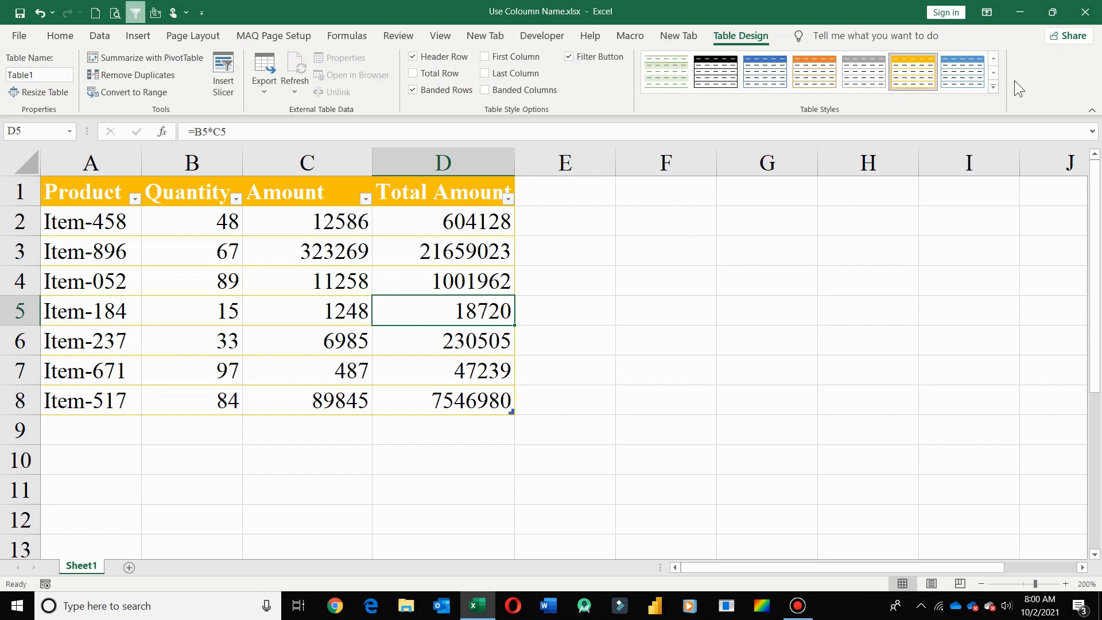
left_click(993, 86)
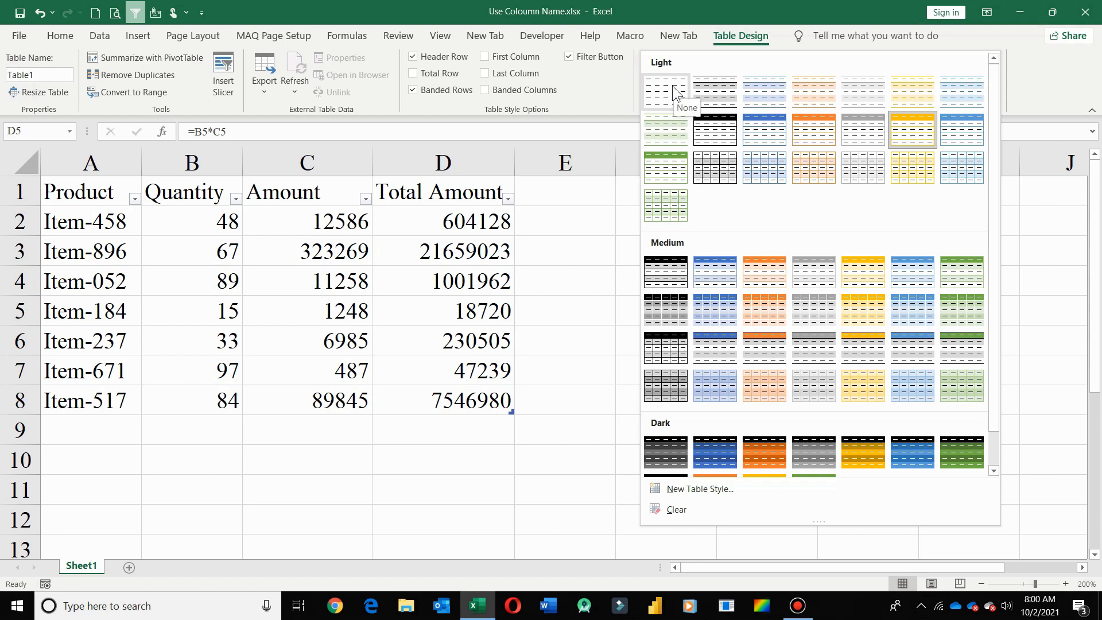
left_click(910, 126)
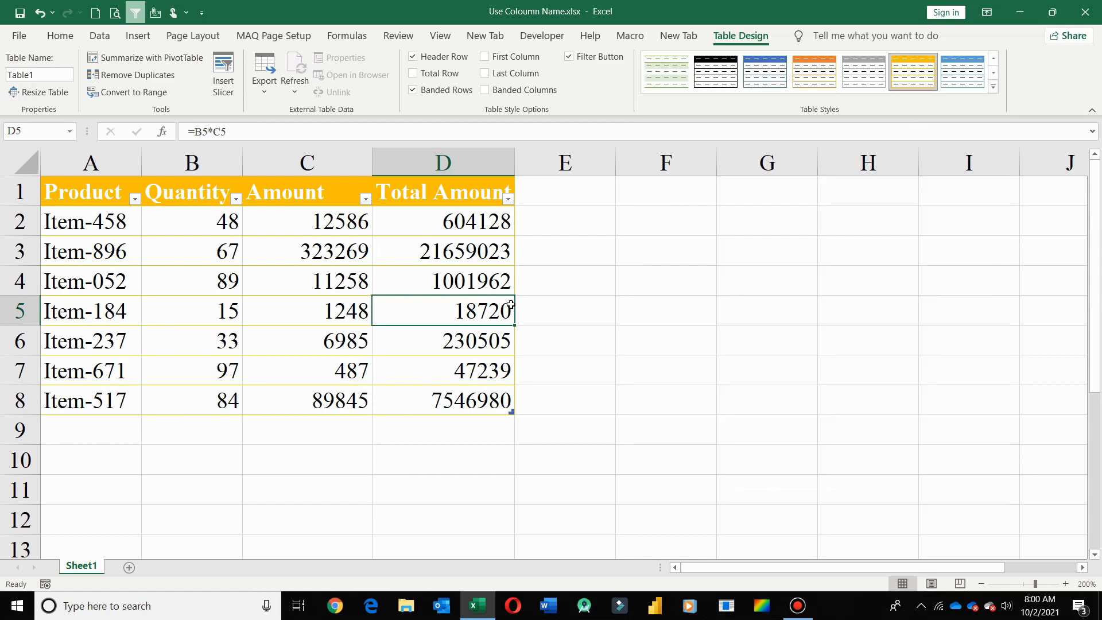
left_click(618, 251)
left_click(439, 218)
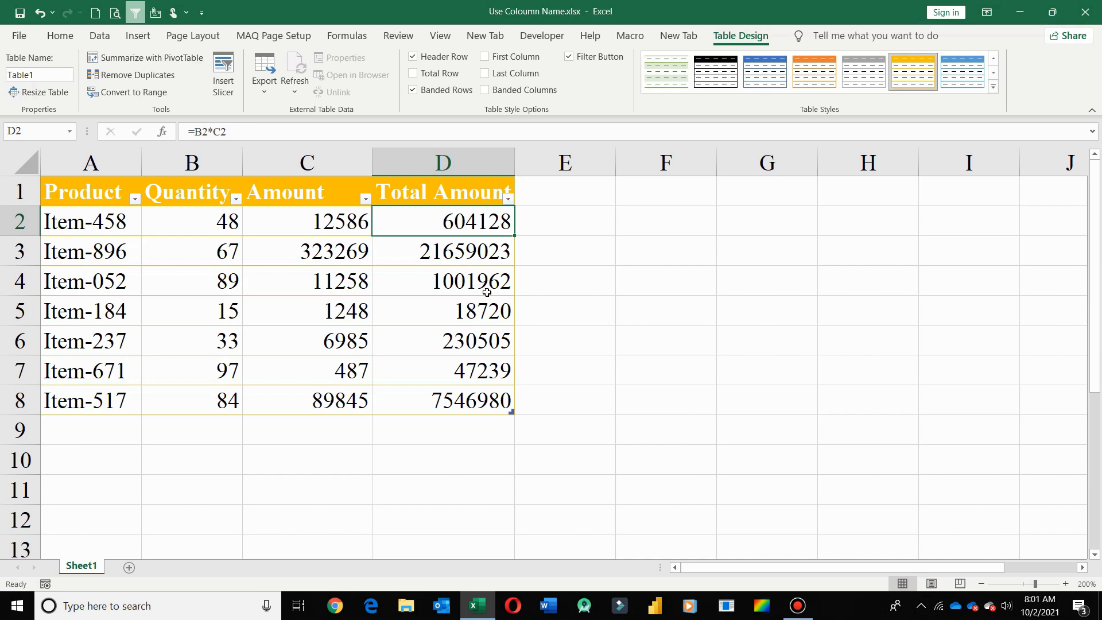
key("shift+Down")
key("shift+Down")
key("shift+Down")
key("shift+Down")
key("shift+Down")
key("shift+Down")
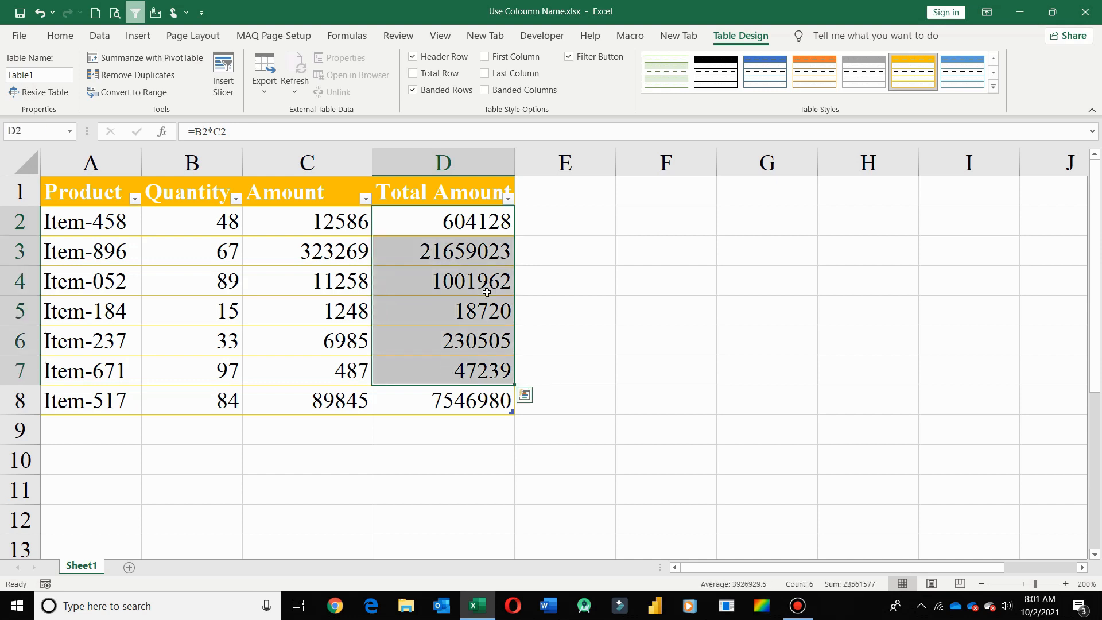
key("Delete")
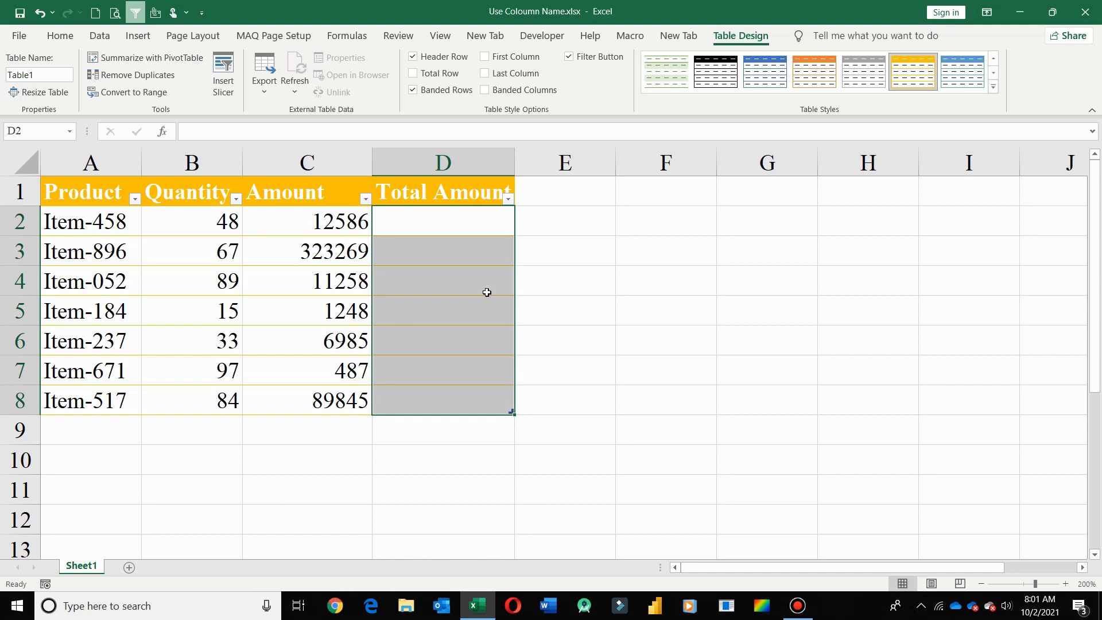
key("Left")
key("Right")
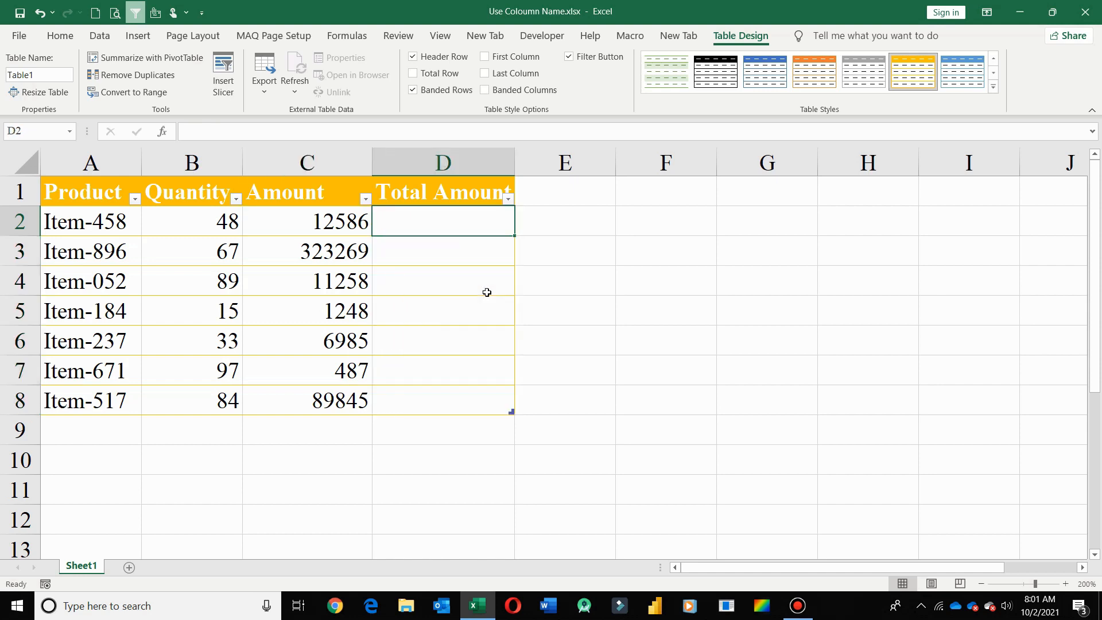
type("=")
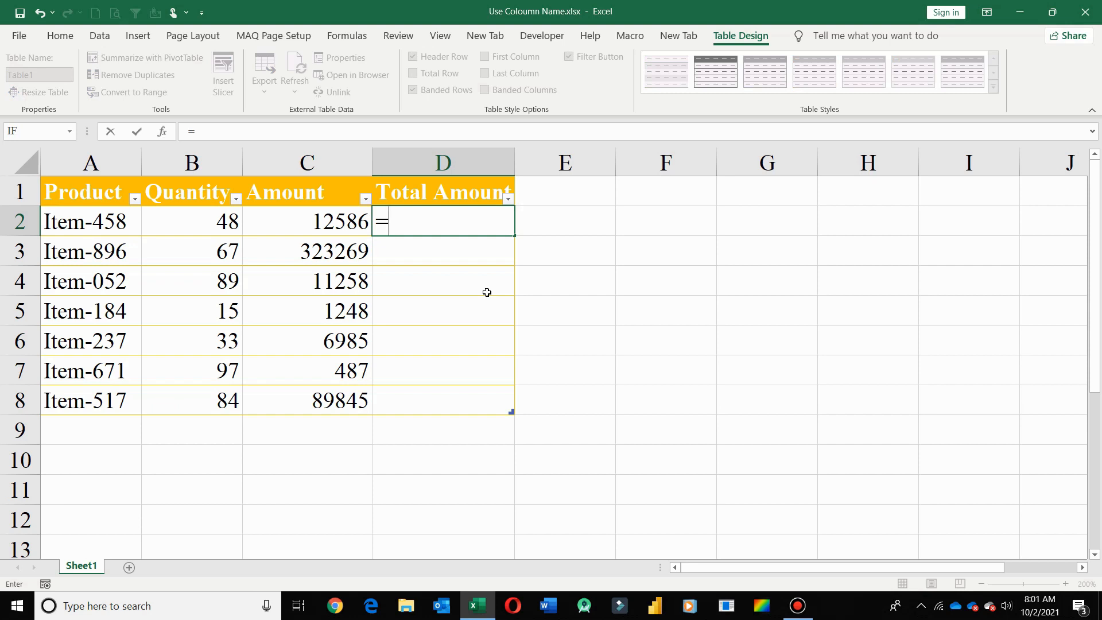
key("Left")
key("Left")
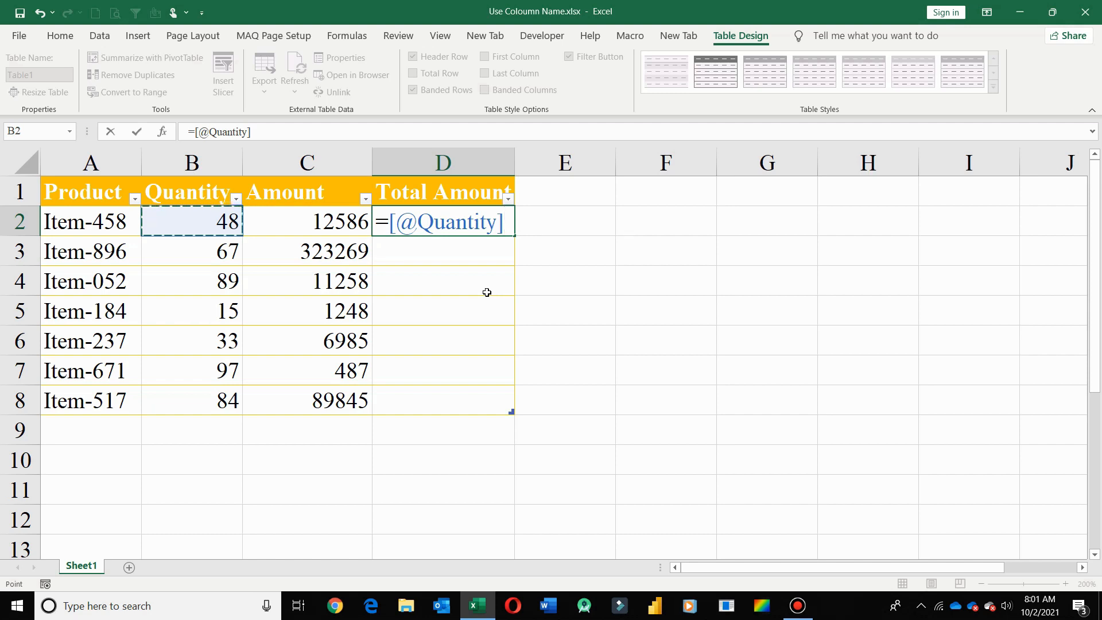
type("*")
key("Left")
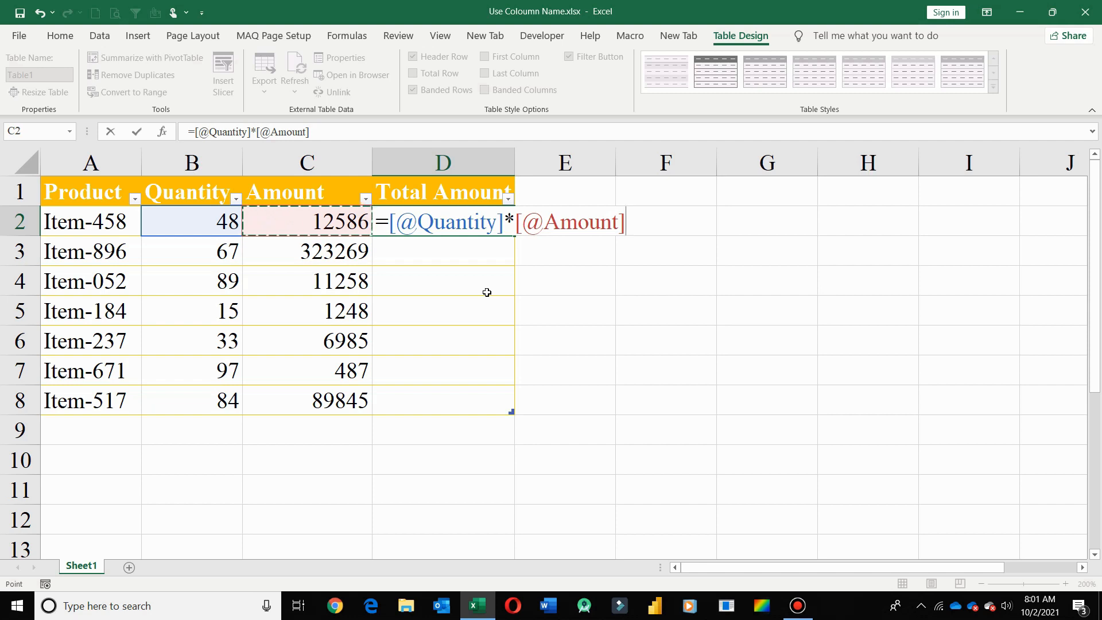
key("Return")
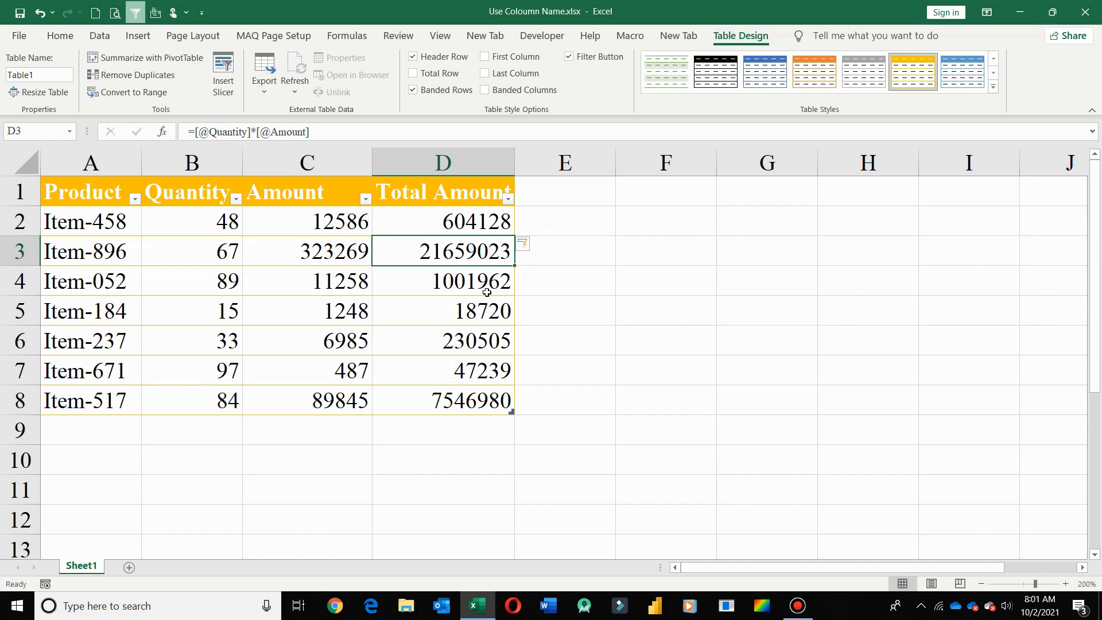
key("Up")
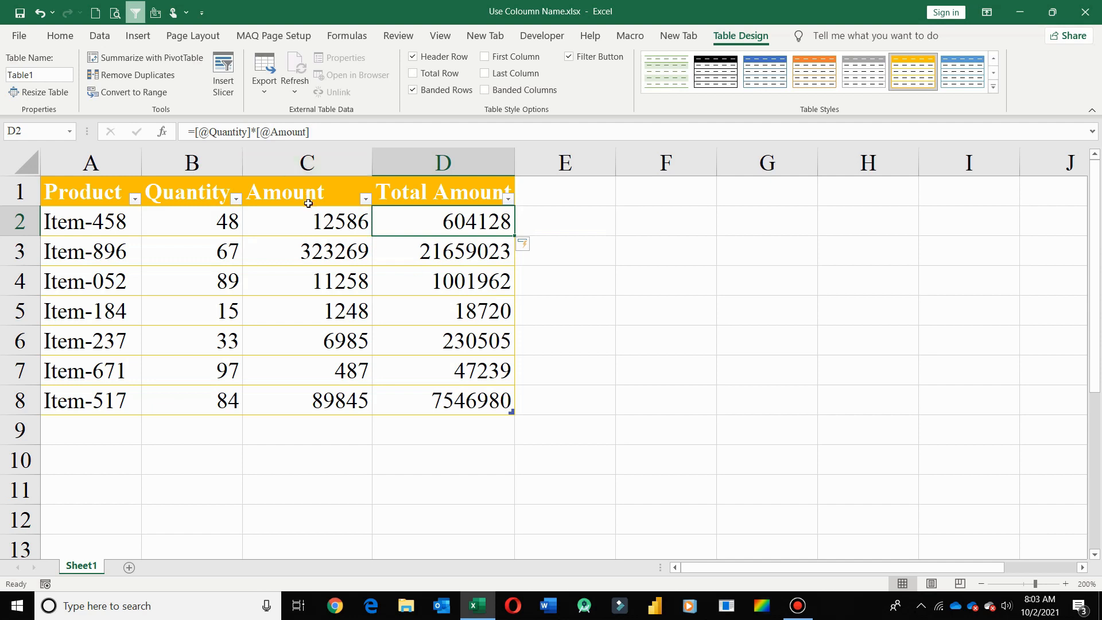
left_click(183, 198)
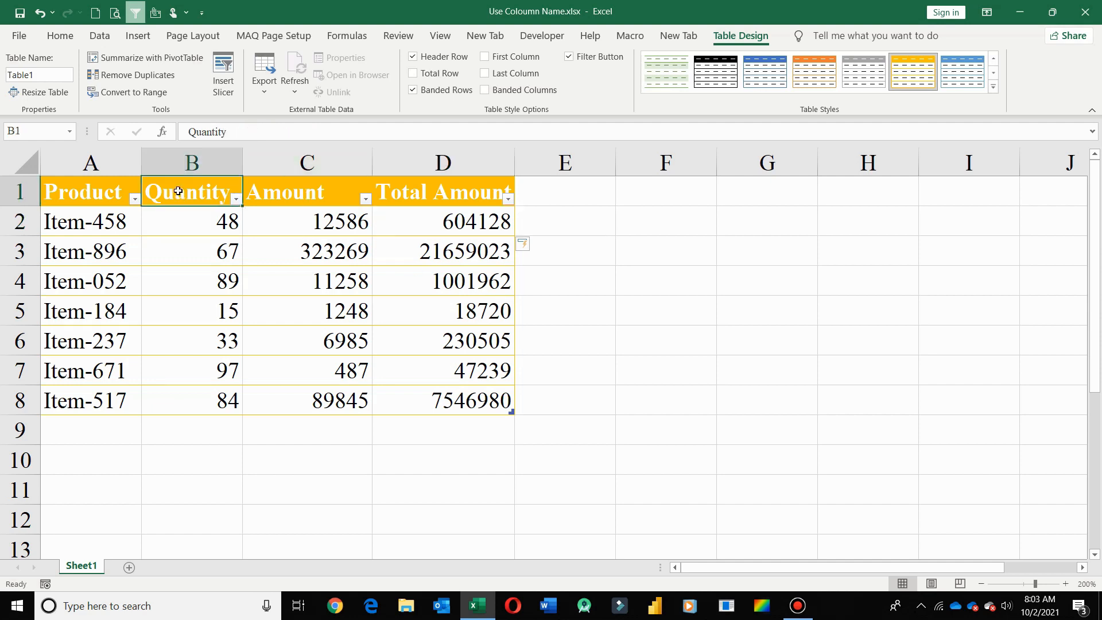
left_click(315, 192)
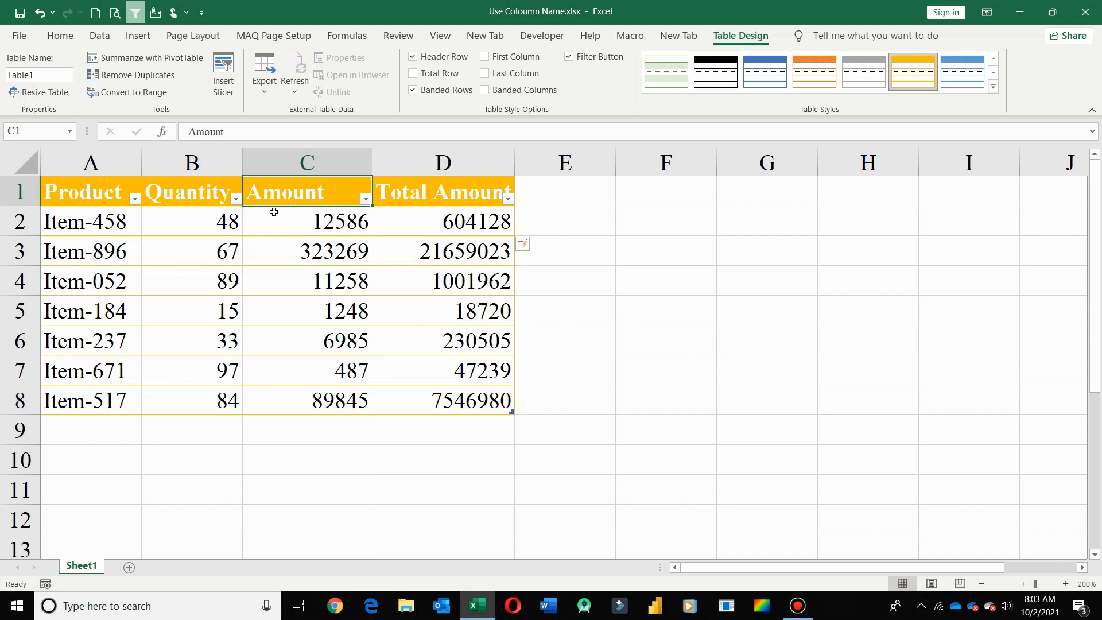
left_click(189, 198)
left_click(328, 188)
left_click(449, 226)
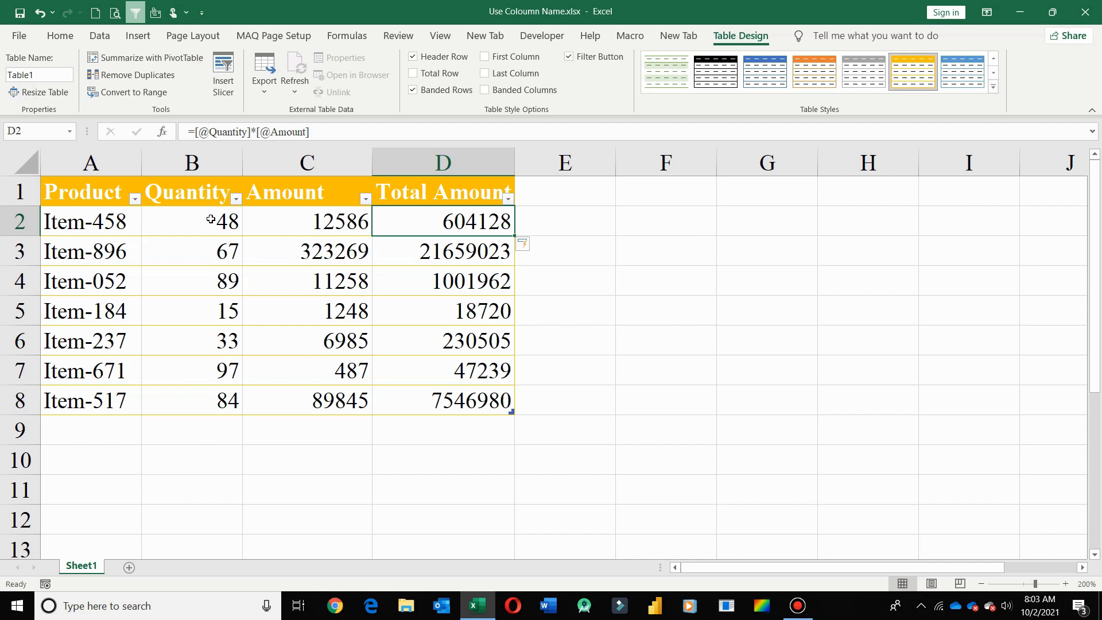
left_click(321, 192)
left_click(225, 191)
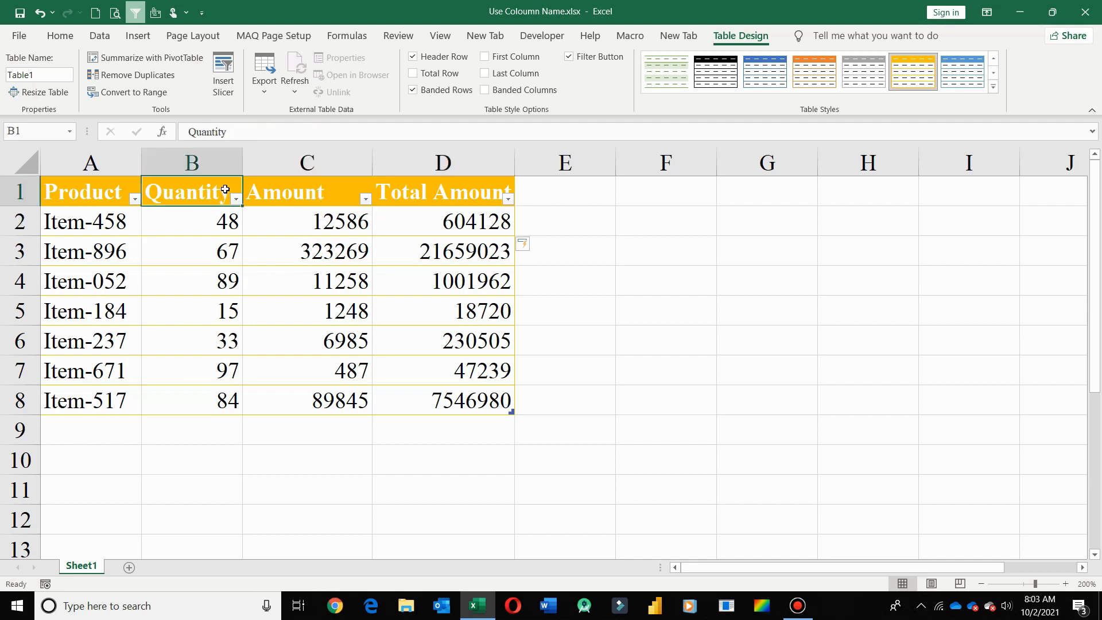
left_click(260, 195)
left_click(194, 194)
key("ctrl+c")
left_click(284, 194)
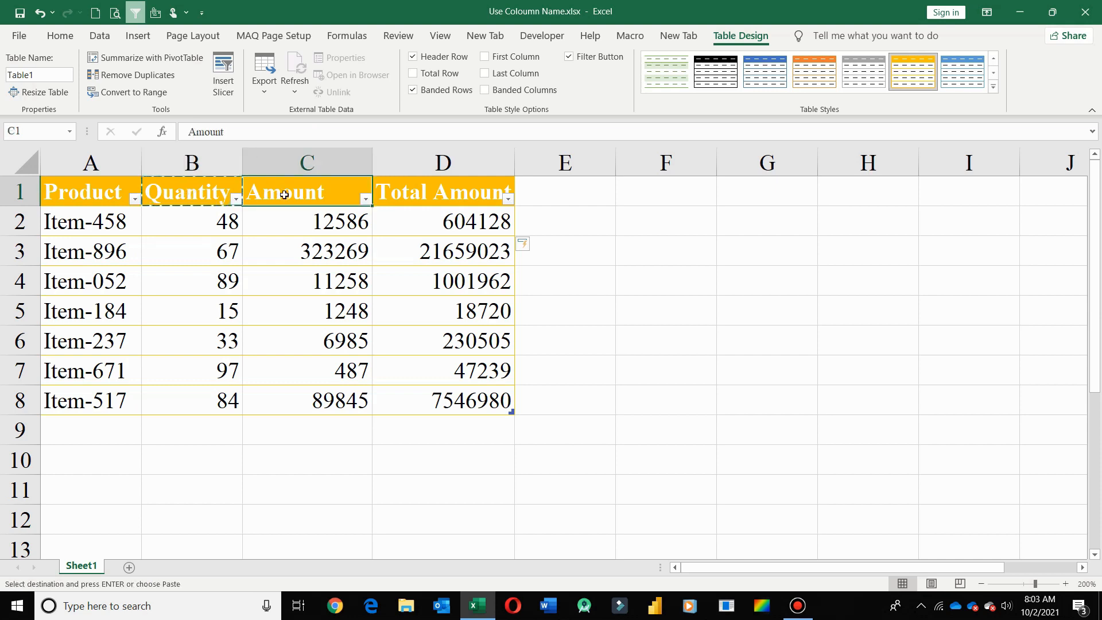
key("ctrl+v")
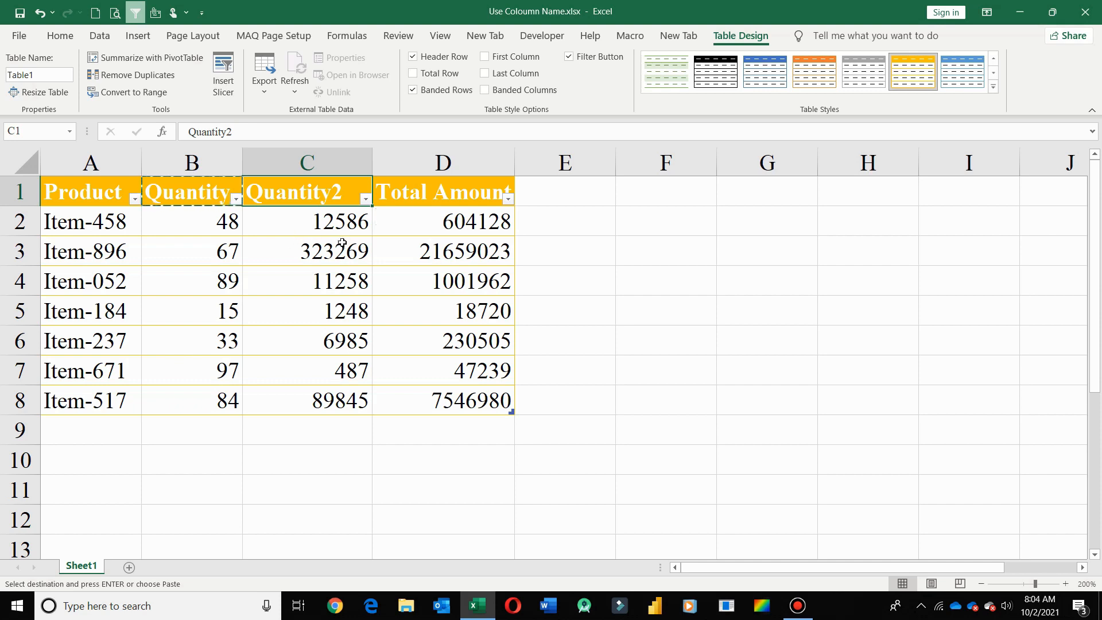
key("ctrl+z")
left_click(426, 258)
left_click(441, 227)
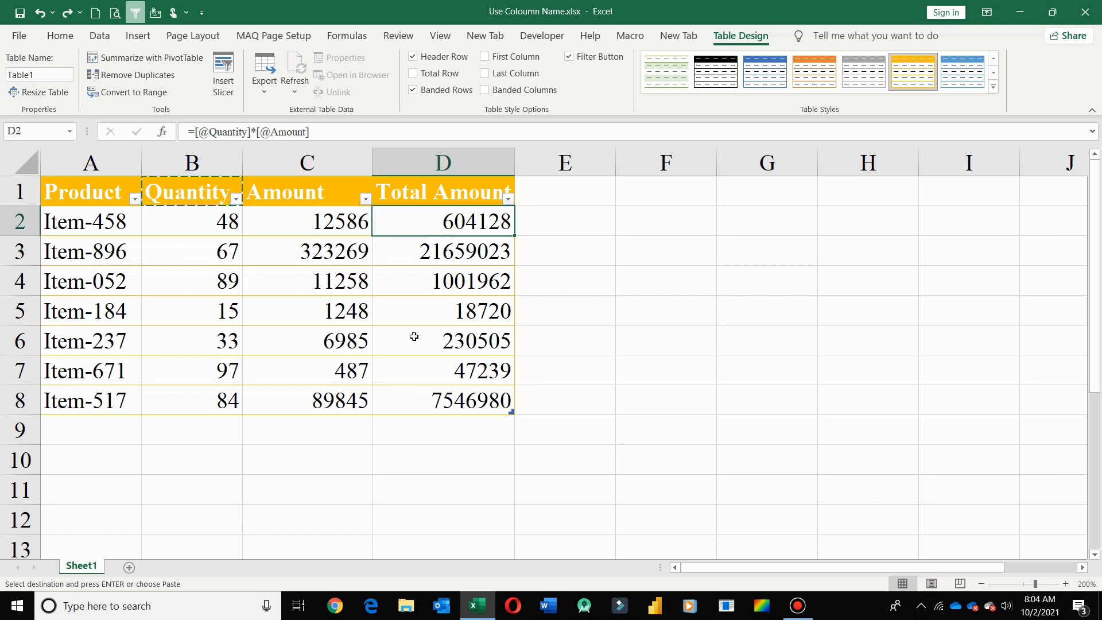